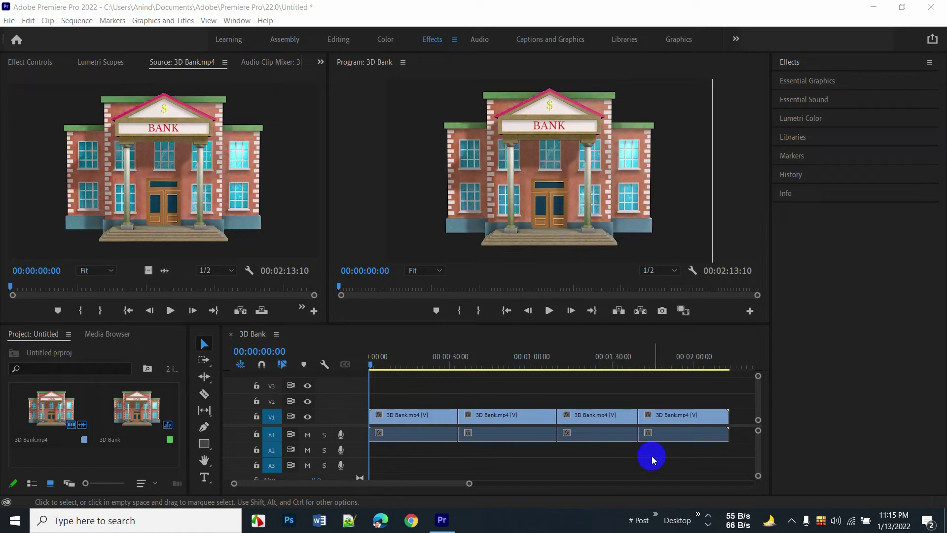
- Marquee-select the first three 3D Bank clips and their audio on V1/A1, excluding the fourth
left_click_drag(404, 398, 700, 459)
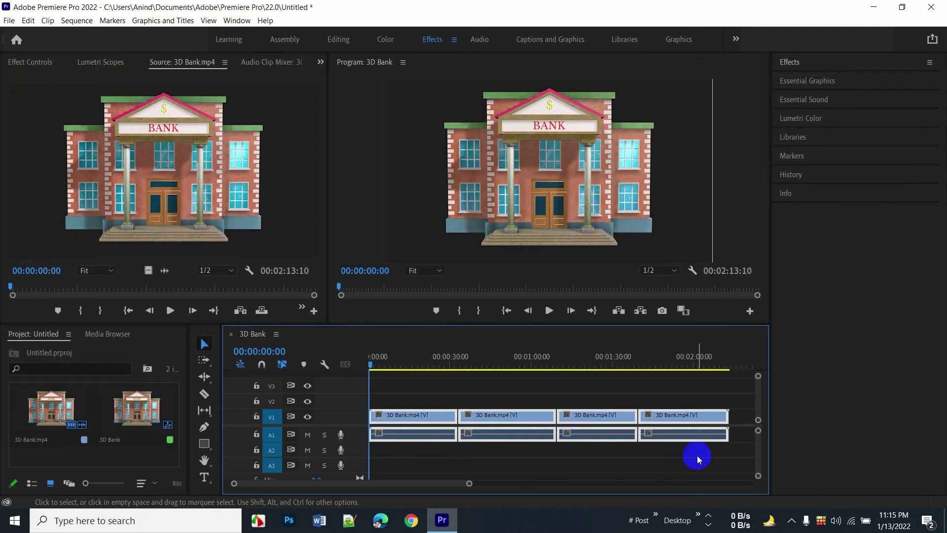
left_click(696, 460)
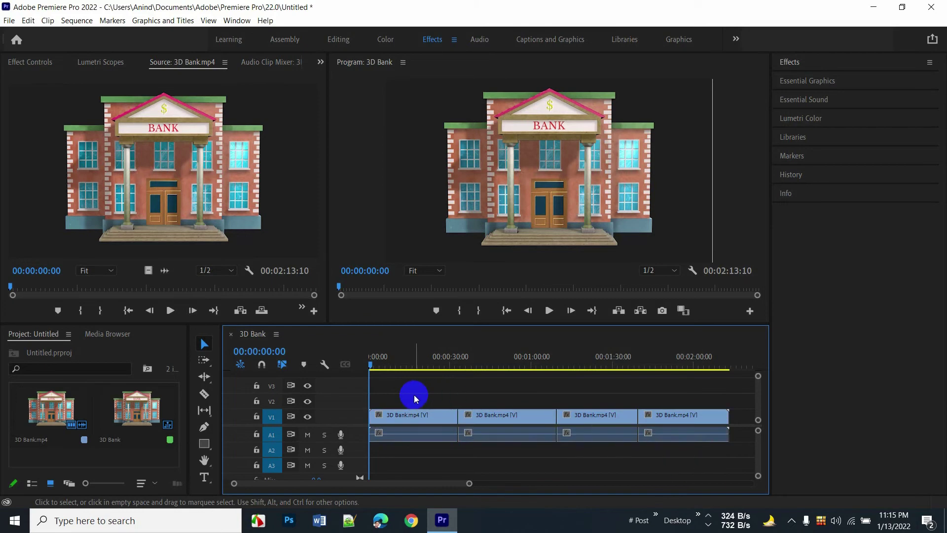
left_click_drag(613, 450, 474, 412)
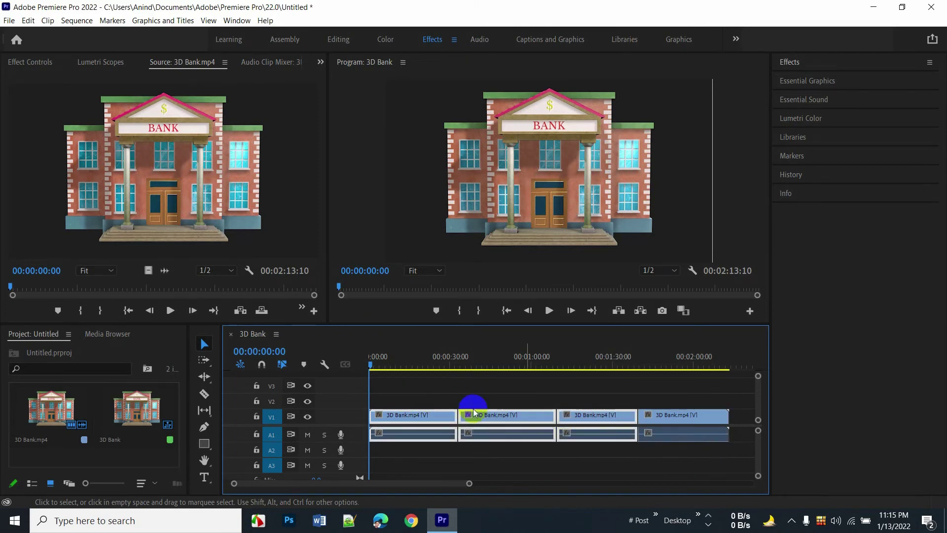
left_click(607, 451)
left_click_drag(608, 449, 431, 398)
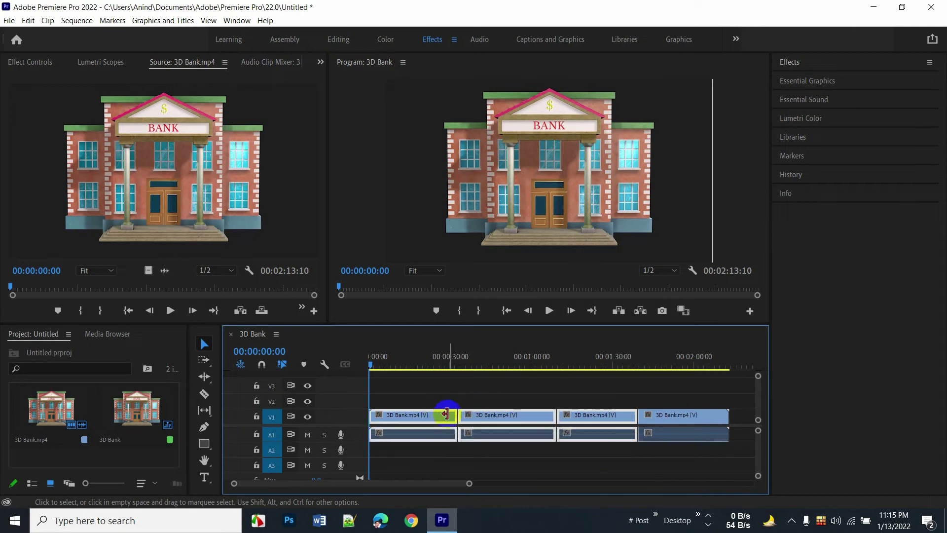
- Nest the three selected bank clips into a sequence named 'Merge' and select the new clip
right_click(573, 419)
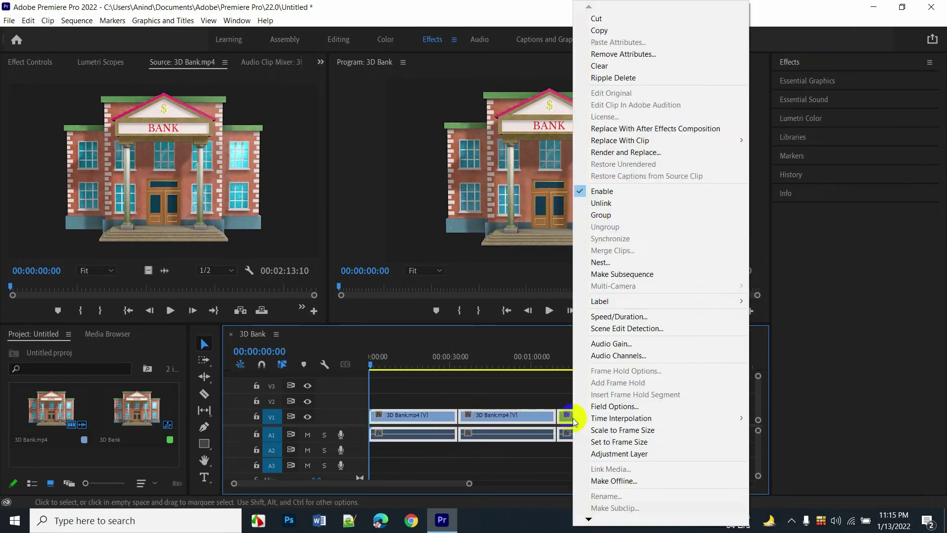
left_click(600, 263)
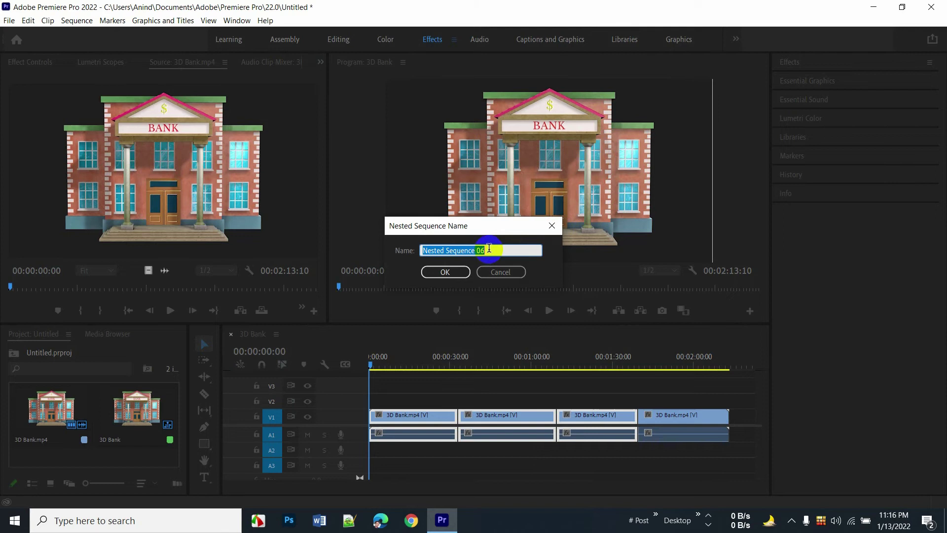
type("Merge")
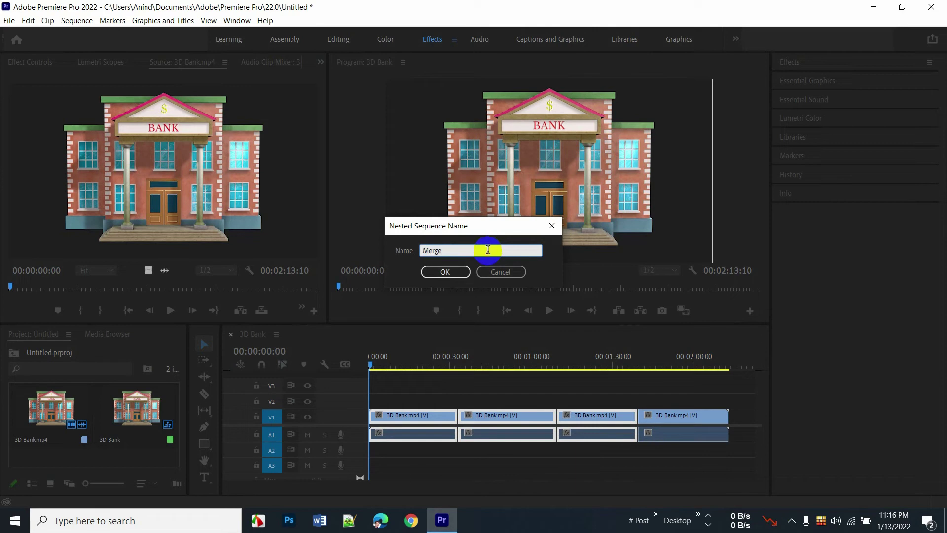
left_click(446, 272)
left_click(461, 419)
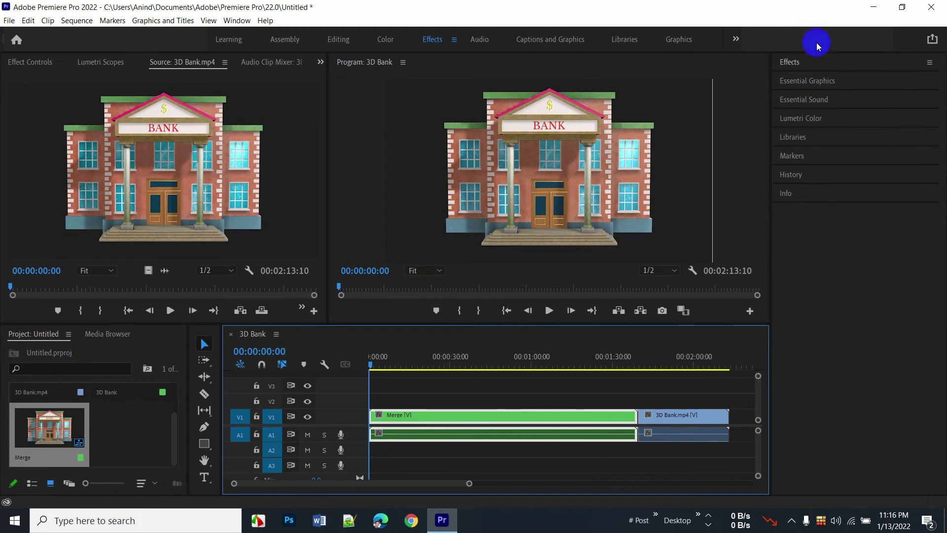
- Expand the Effects panel's Video Effects to show the Adjust category
left_click(789, 63)
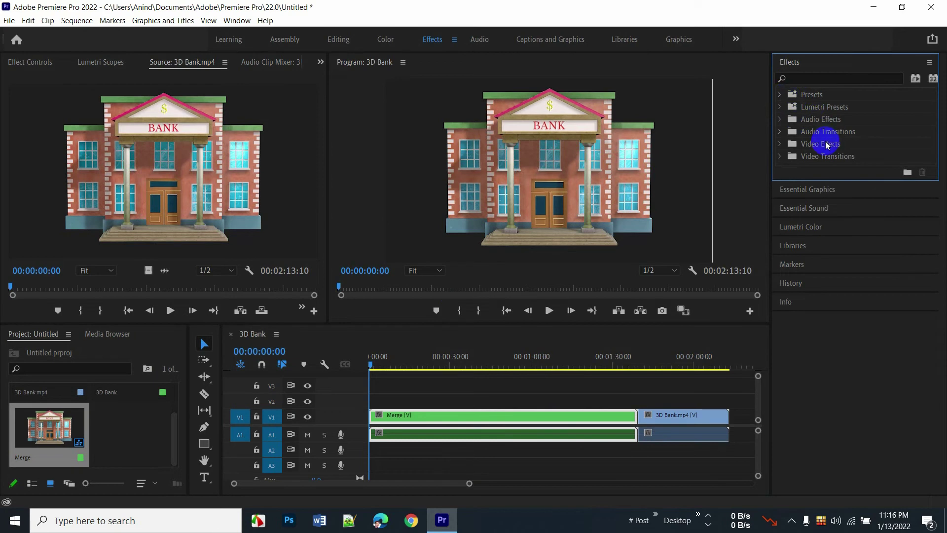
left_click(780, 143)
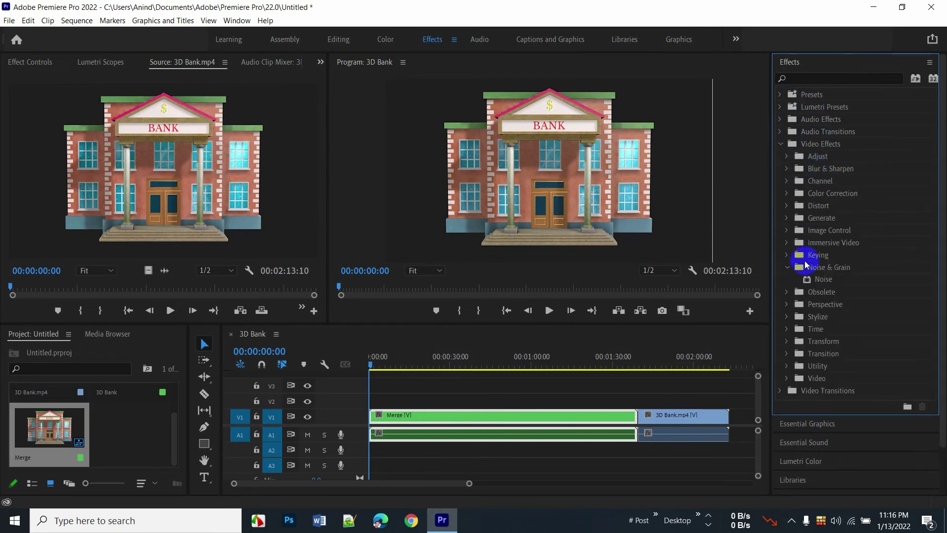
left_click(788, 267)
left_click(787, 156)
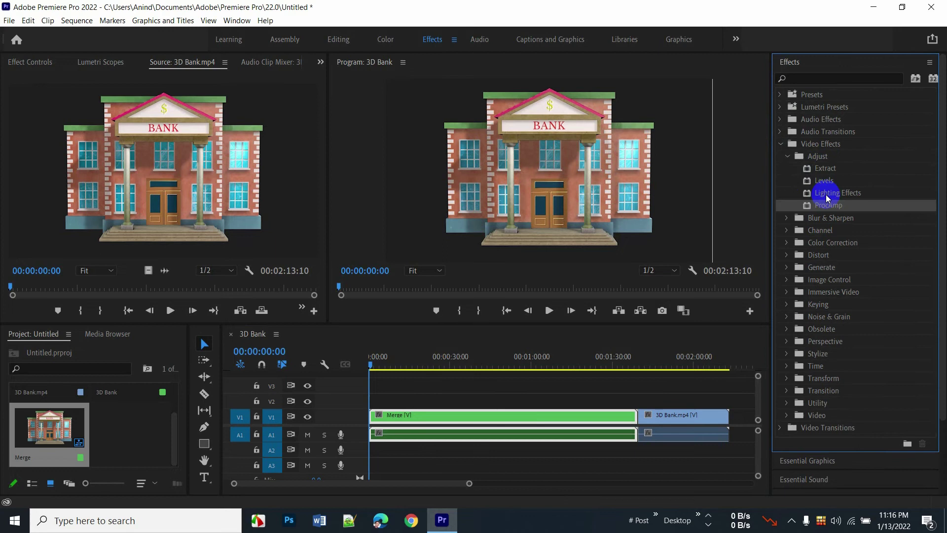
- Try Lighting Effects and then Camera Blur on the Merge clip, undoing each one
left_click_drag(833, 195, 535, 427)
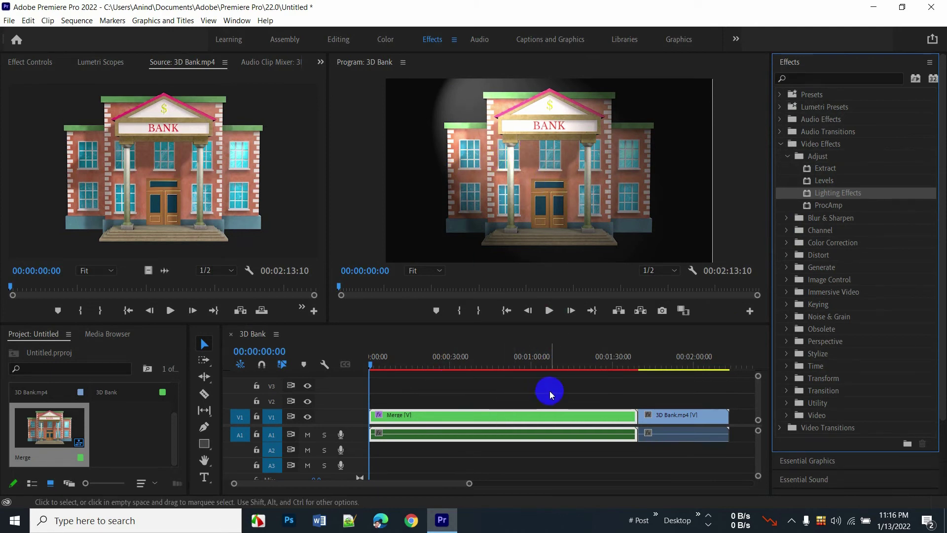
key("ctrl+z")
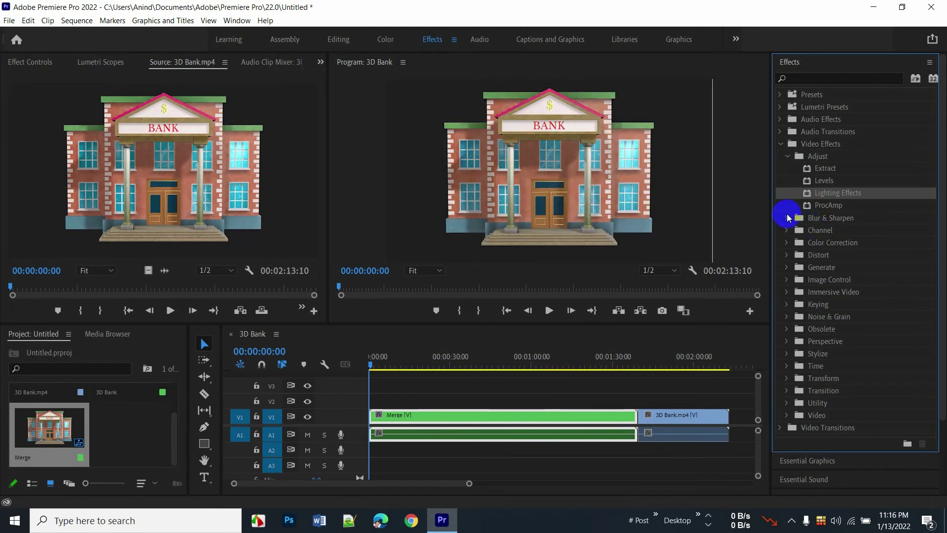
left_click(786, 218)
left_click_drag(832, 230, 520, 421)
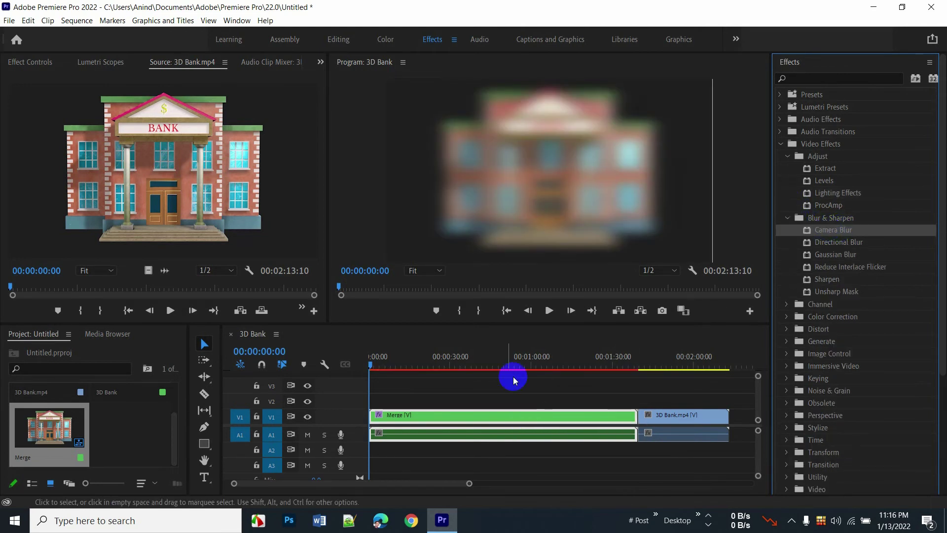
key("ctrl+z")
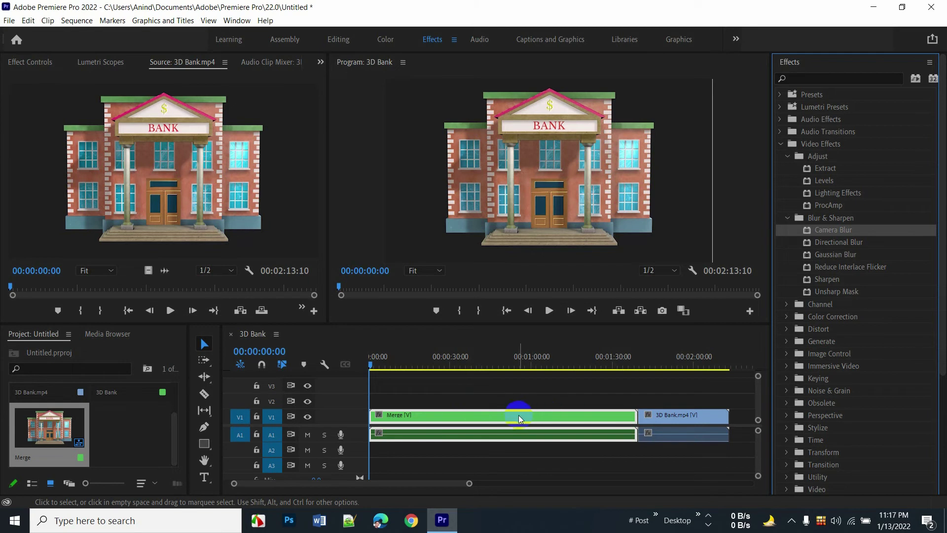
- Open the Merge nest as its own timeline and select its middle 3D Bank clip
double_click(473, 414)
left_click(465, 406)
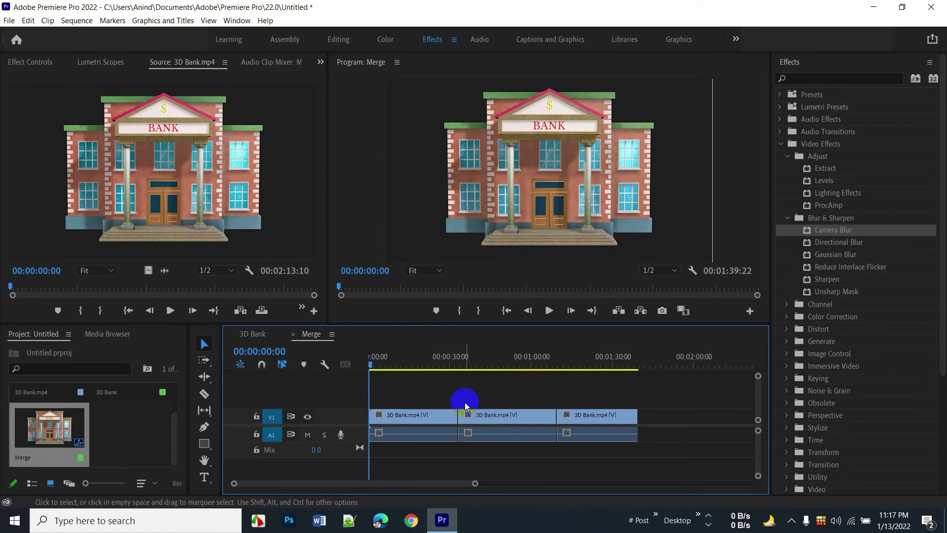
left_click(407, 415)
left_click(491, 413)
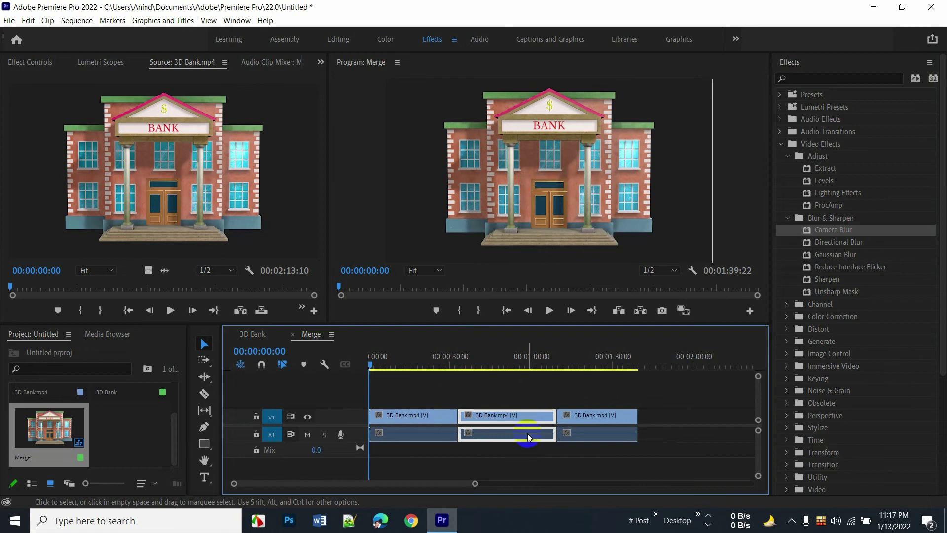
left_click(572, 417)
left_click(491, 414)
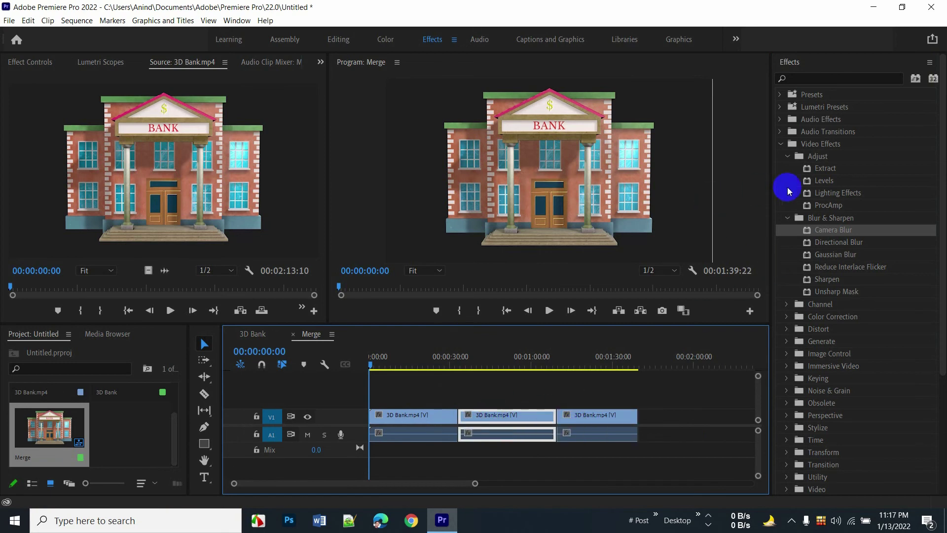
- Preview Camera Blur on the middle clip at 00:00:48:08, undo it, and return to 3D Bank
left_click_drag(831, 234, 506, 417)
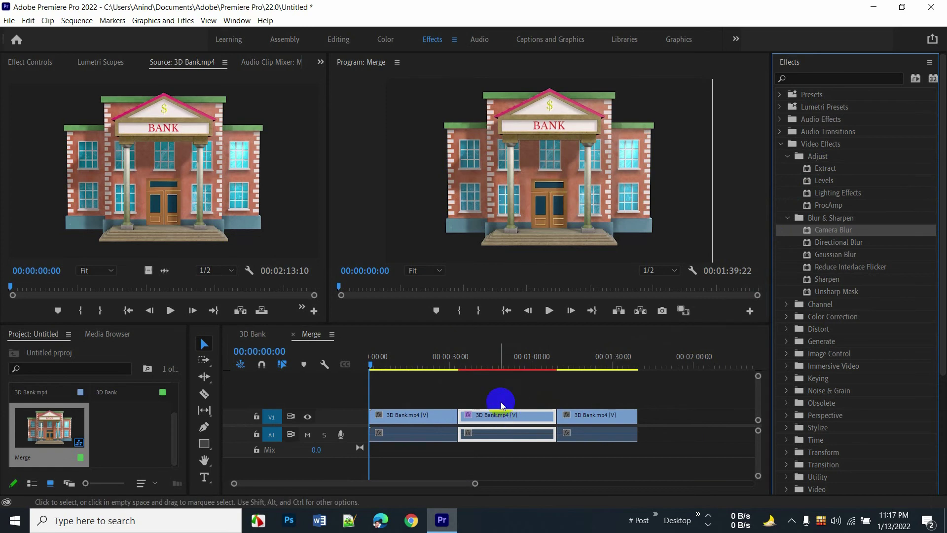
left_click_drag(465, 356, 499, 360)
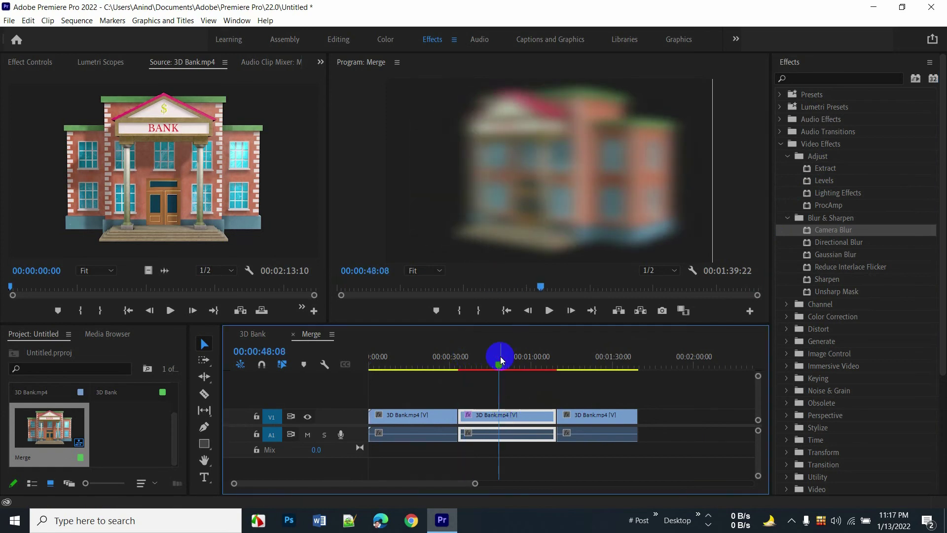
key("ctrl+z")
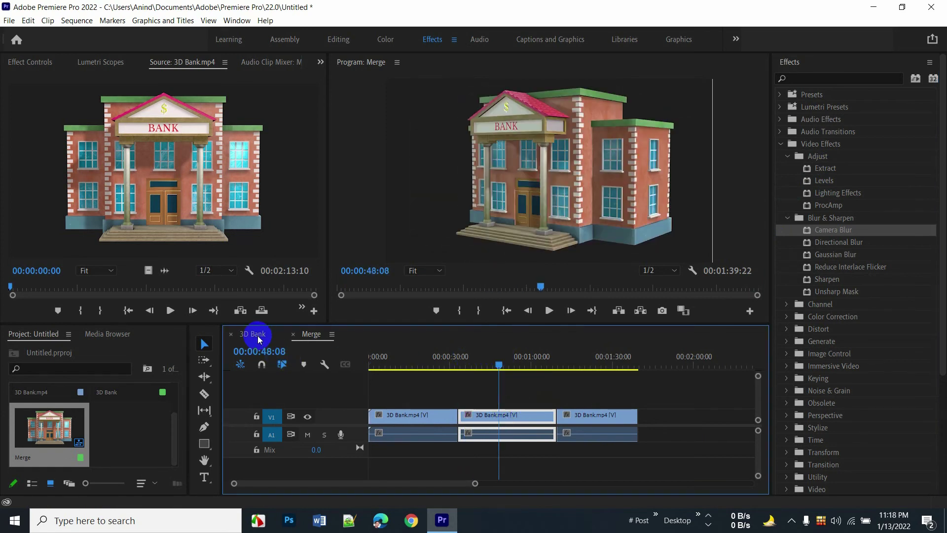
left_click(249, 334)
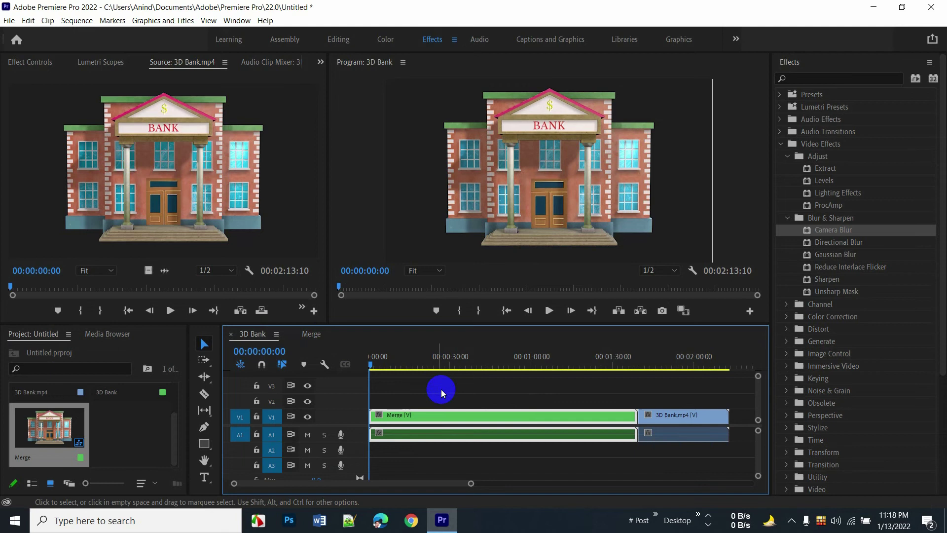
- Apply the Levels effect to the last 3D Bank.mp4 clip
mouse_move(370, 365)
left_mouse_down()
mouse_move(434, 367)
mouse_move(370, 366)
left_mouse_up()
left_click_drag(705, 449, 637, 425)
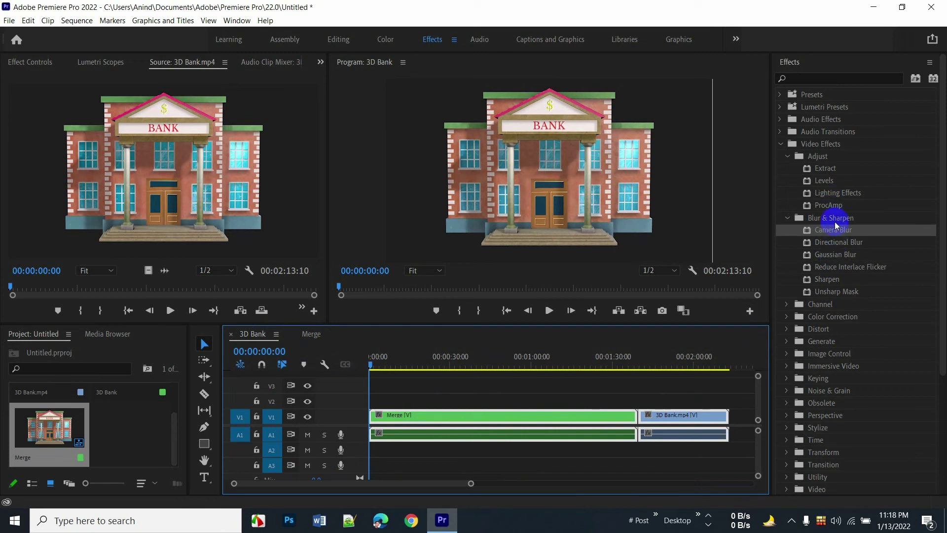
left_click_drag(831, 186, 645, 419)
- Show Effect Controls, preview around 00:01:38–00:01:39, then jump back to the sequence start
left_click_drag(377, 363, 636, 363)
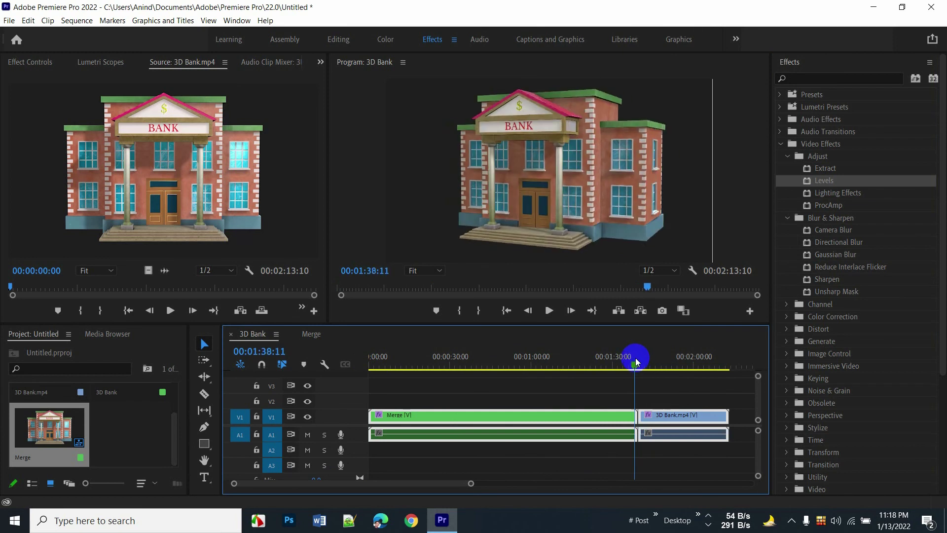
left_click(28, 60)
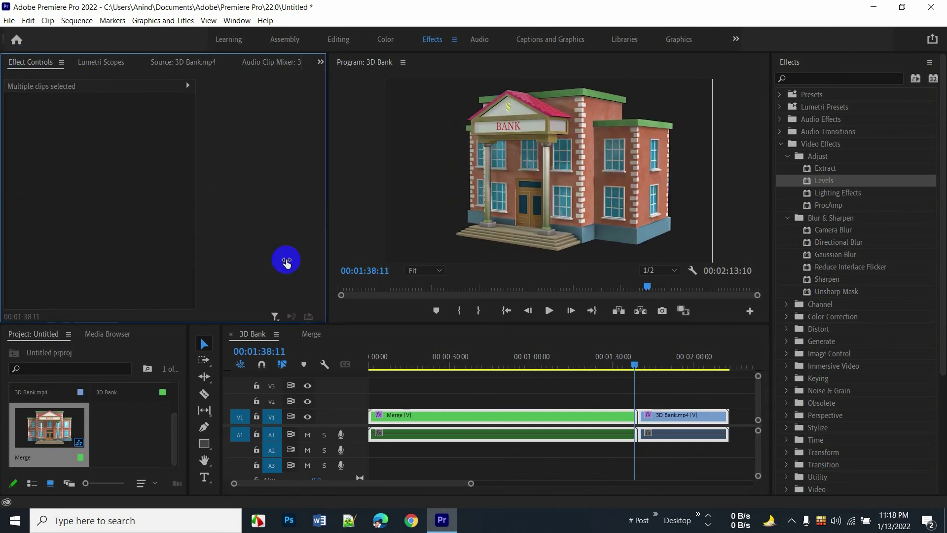
left_click_drag(638, 373, 604, 355)
key("Home")
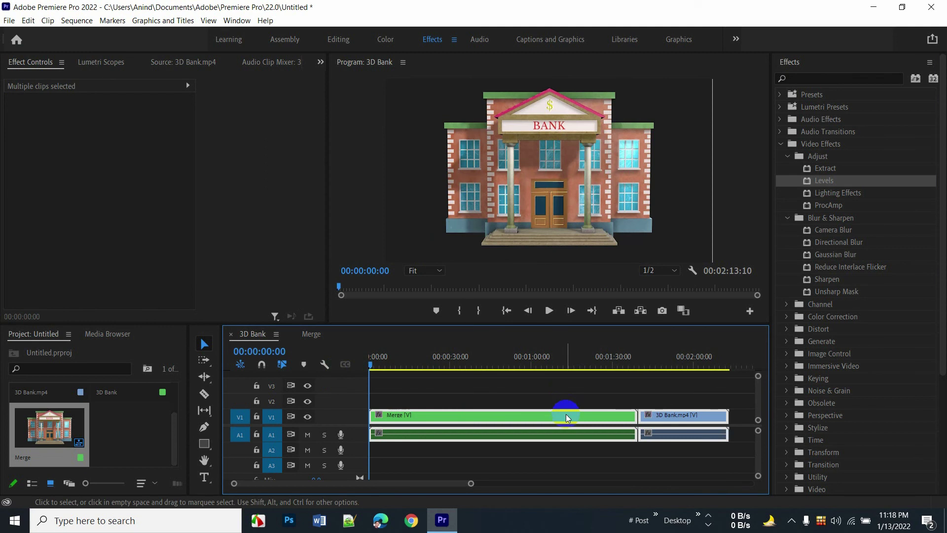
- Apply Levels to the green Merge clip and view its defaults: Black Input 0, White Input 255, Gamma 100
left_click(825, 181)
left_click_drag(824, 181, 541, 416)
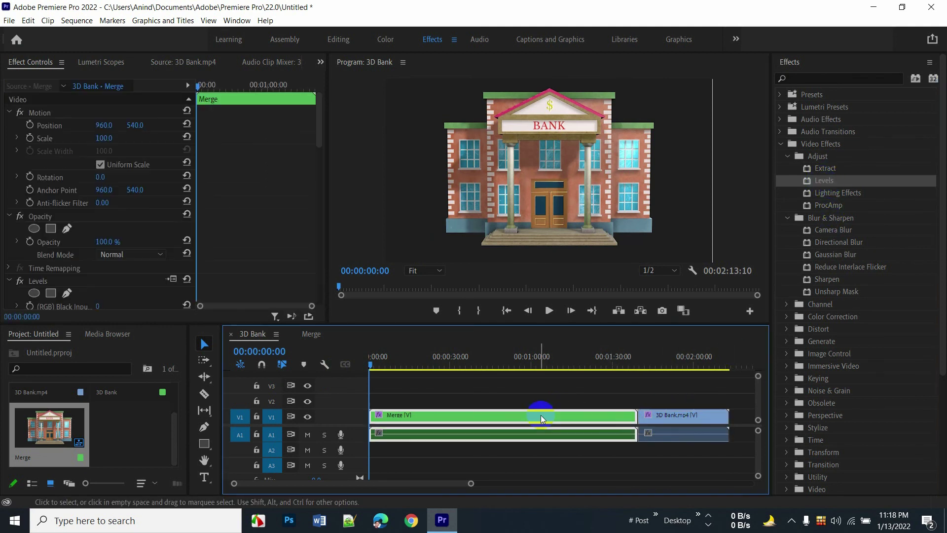
scroll(70, 207, "down", 5)
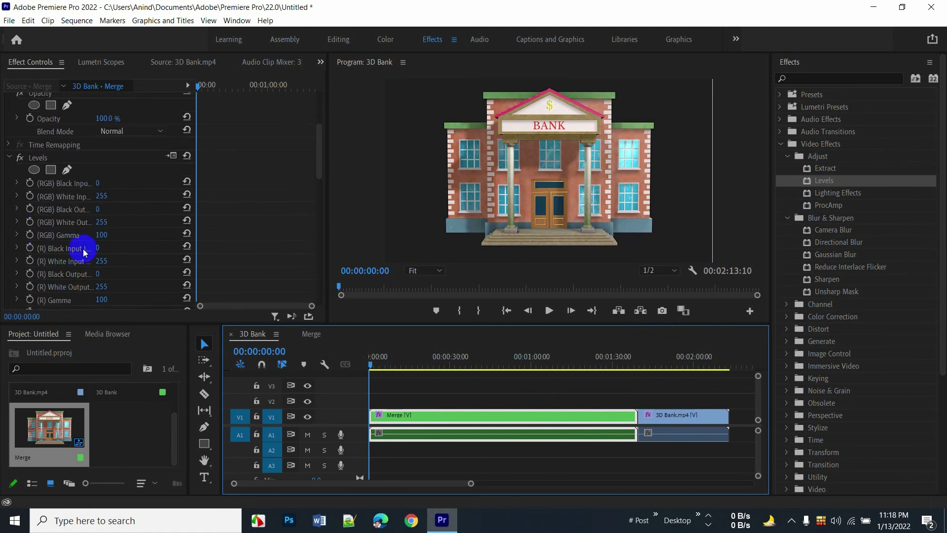